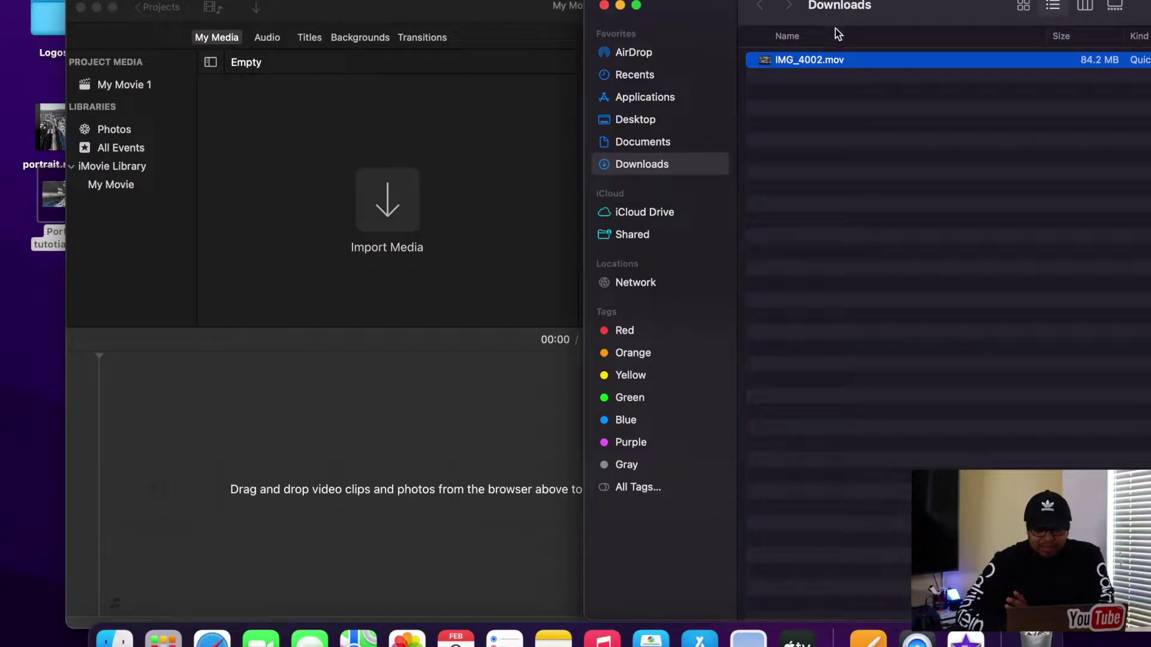
Step: Add IMG_4002.mov from the Downloads folder to the My Movie 1 timeline and play it full screen
drag(709, 72, 115, 444)
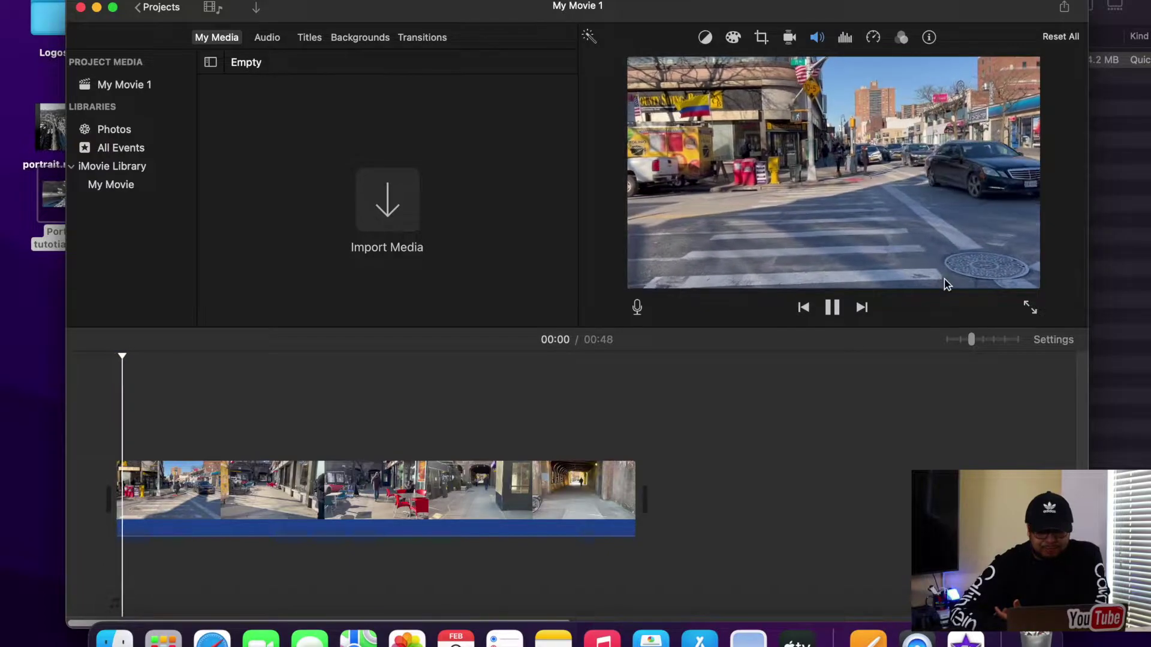
click(1030, 304)
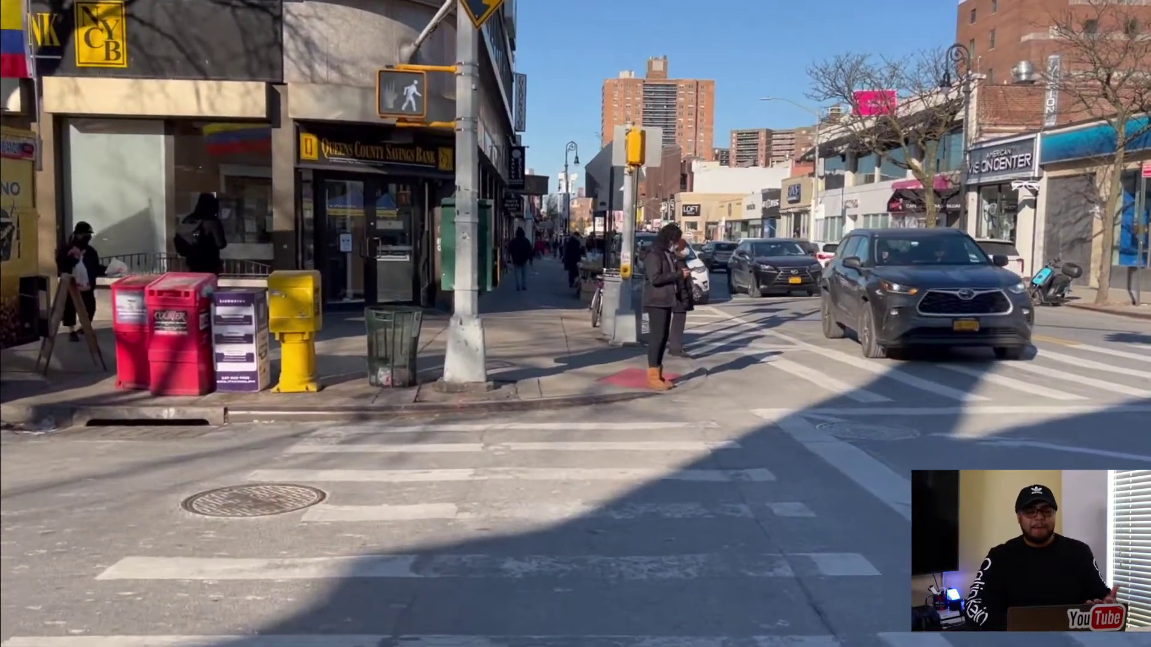
mouse_move(967, 469)
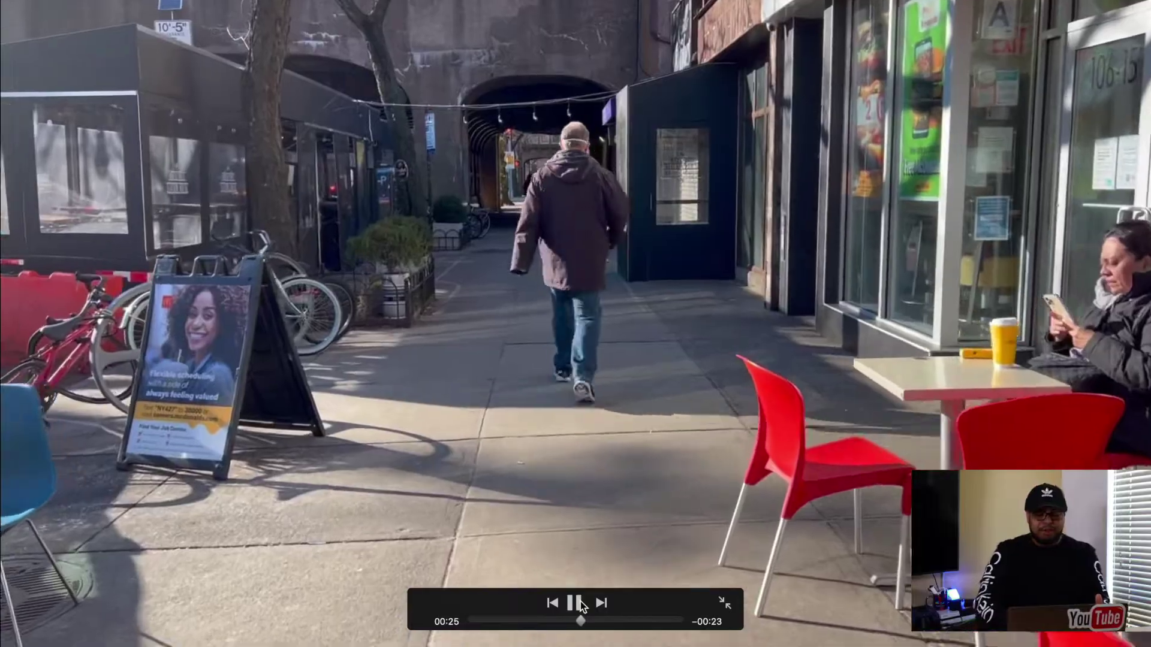
click(574, 603)
key(Escape)
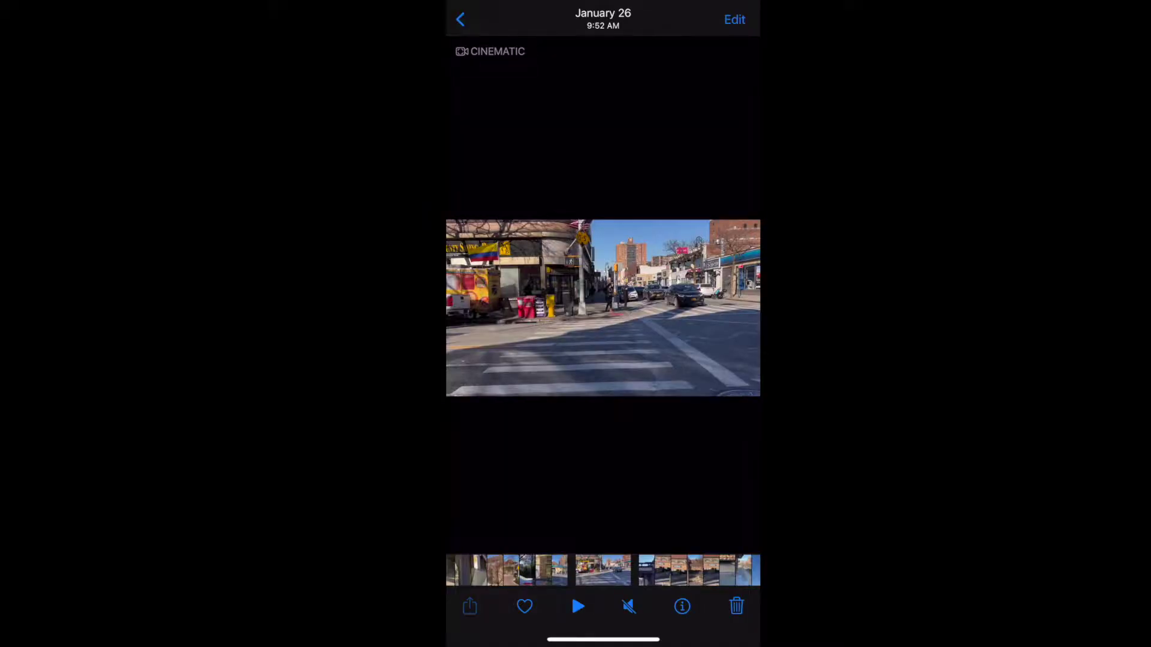
Step: In the iPhone Photos app, open the share options of the Cinematic video and keep All Photos Data included
click(470, 606)
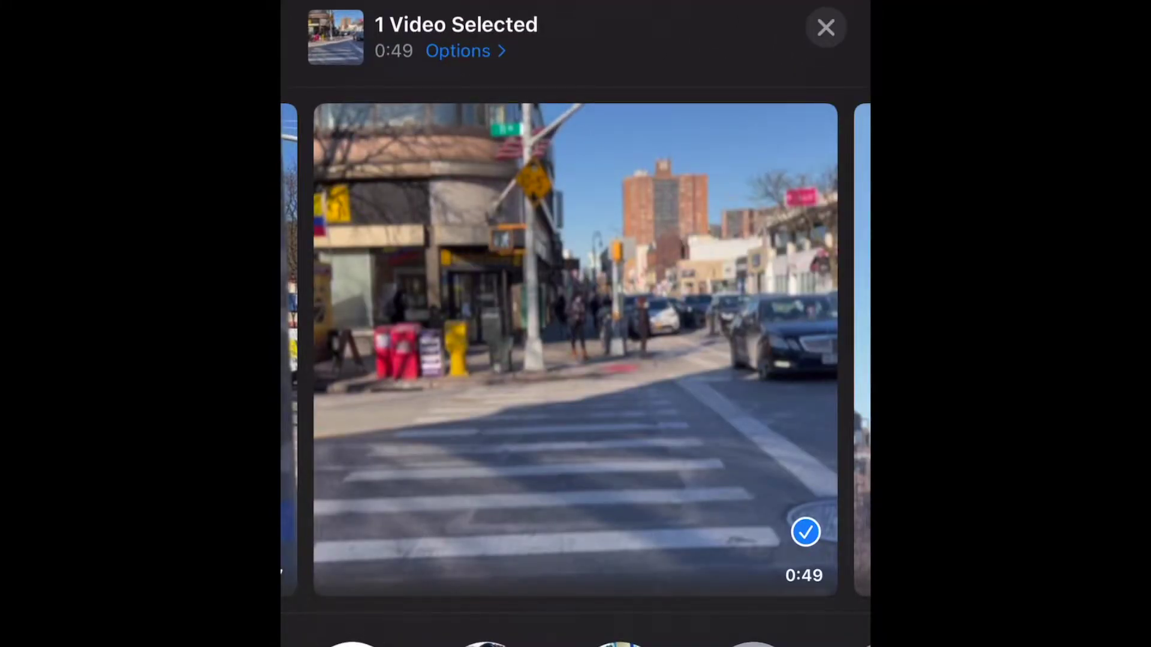
click(458, 51)
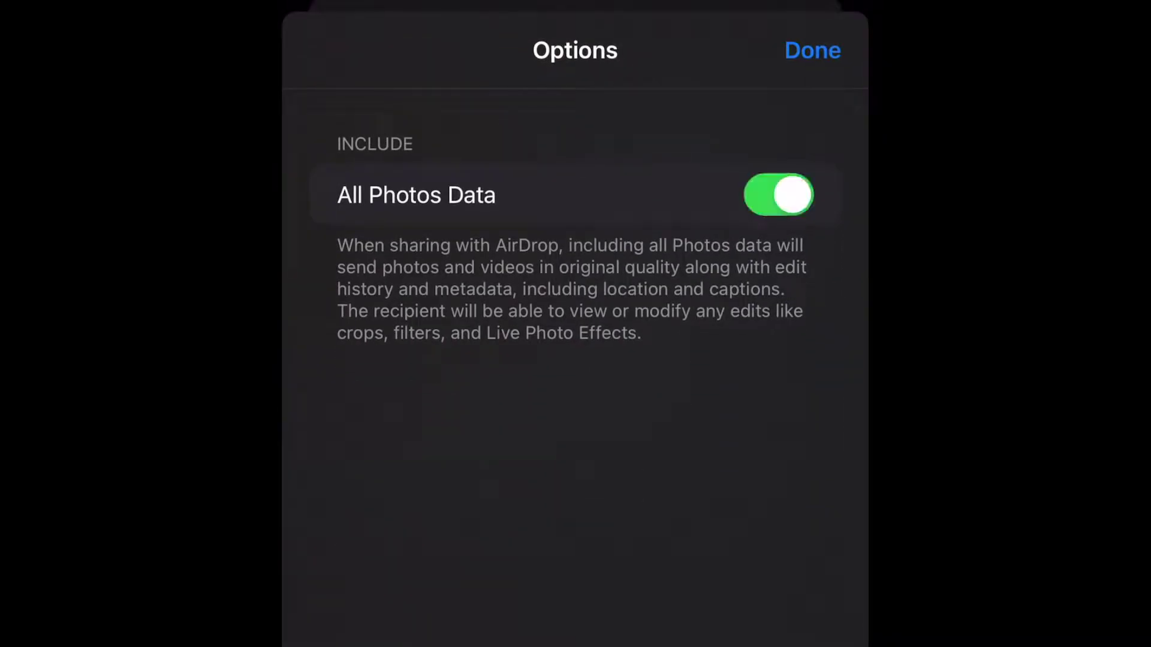
click(812, 50)
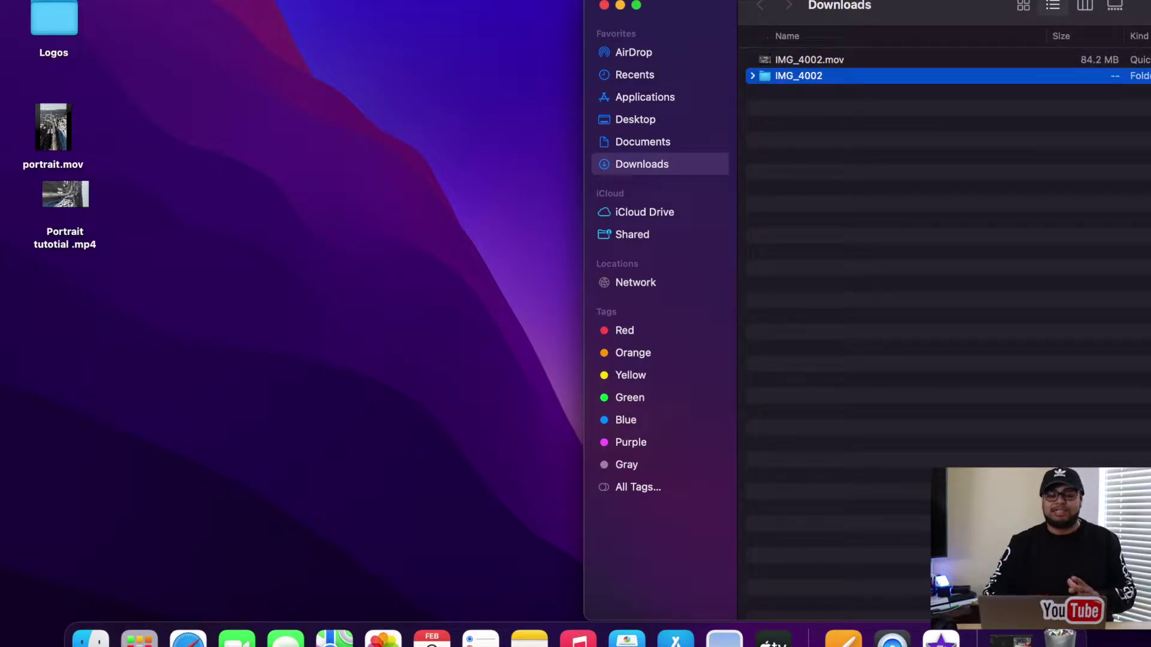
Step: In Finder, open the IMG_4002 folder in Downloads and examine the files it contains
drag(893, 8, 646, 3)
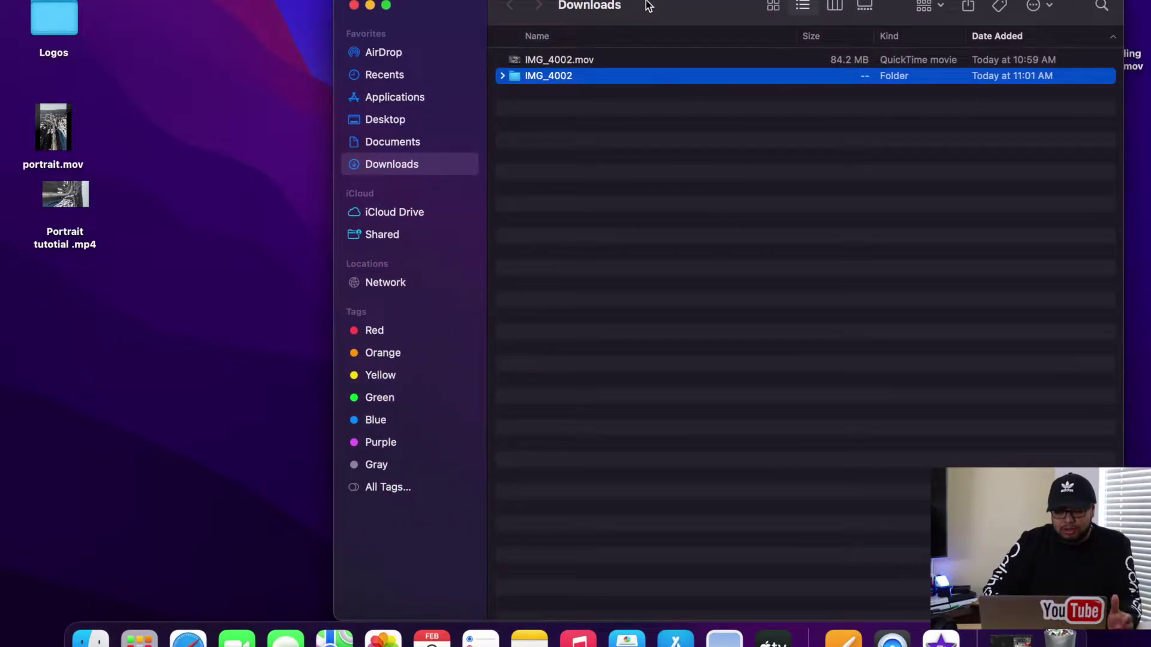
double_click(549, 77)
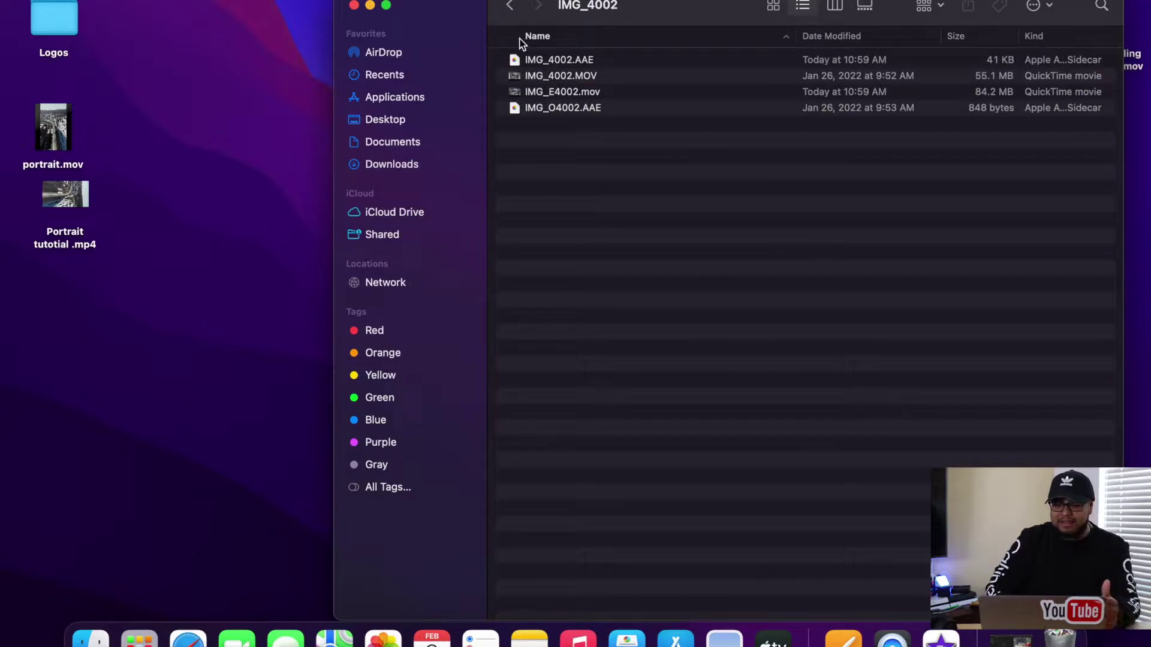
click(512, 9)
double_click(515, 78)
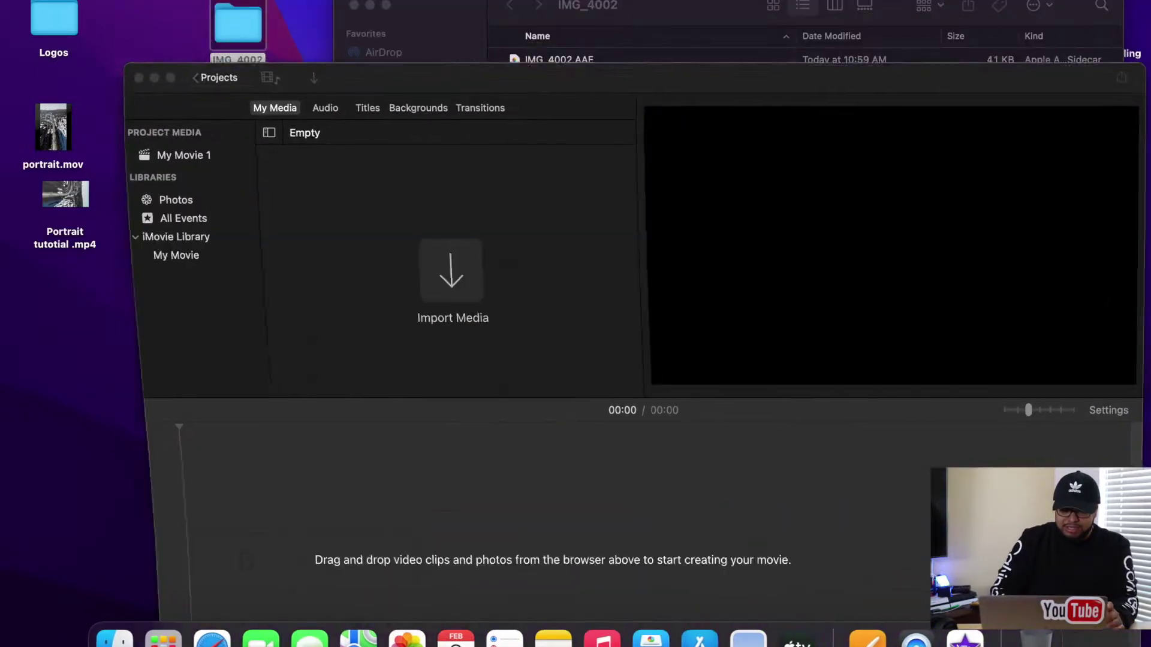
Step: Add IMG_E4002.mov from the IMG_4002 folder to the empty My Movie 1 timeline in iMovie
click(570, 23)
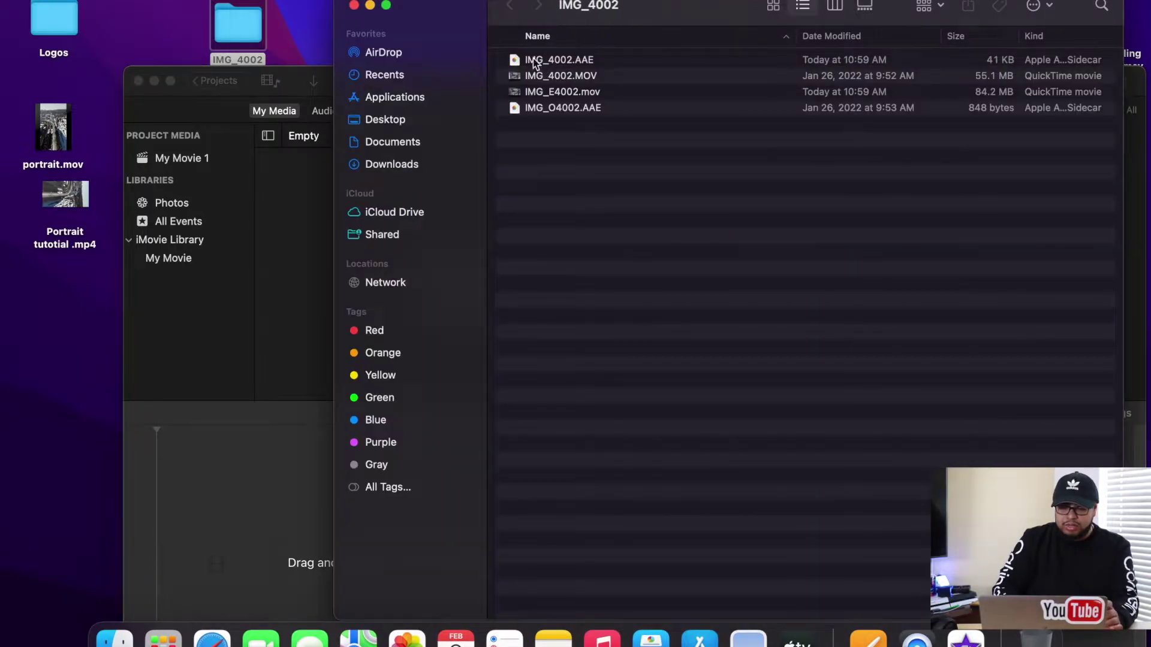
drag(453, 4, 610, 3)
click(696, 92)
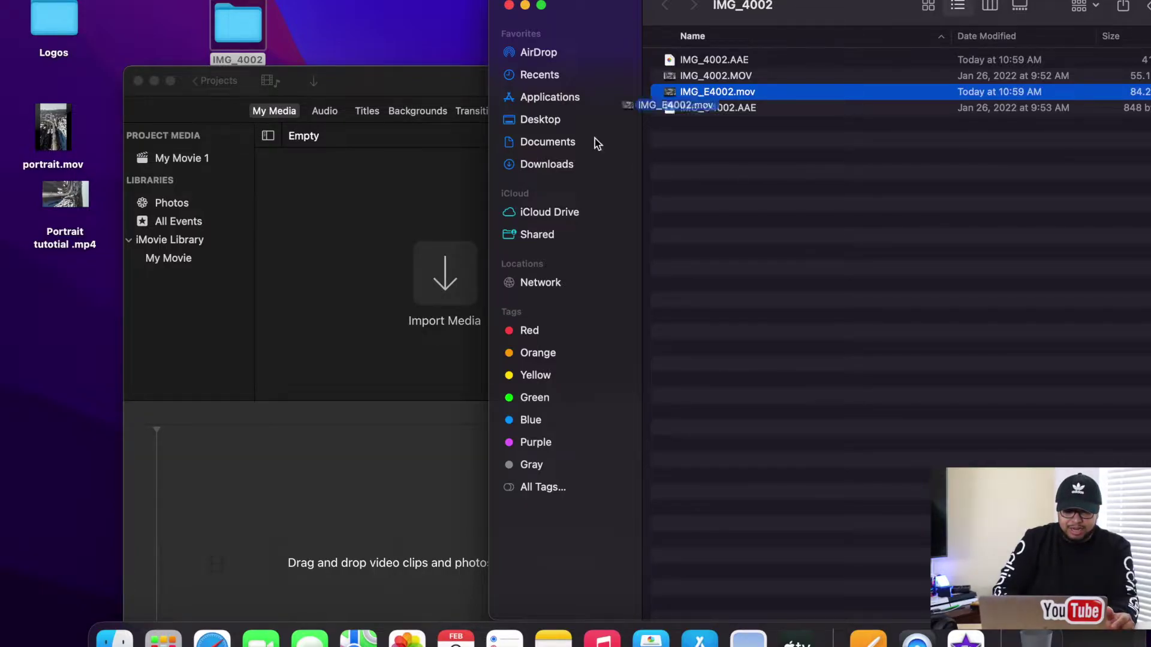
drag(360, 402, 264, 531)
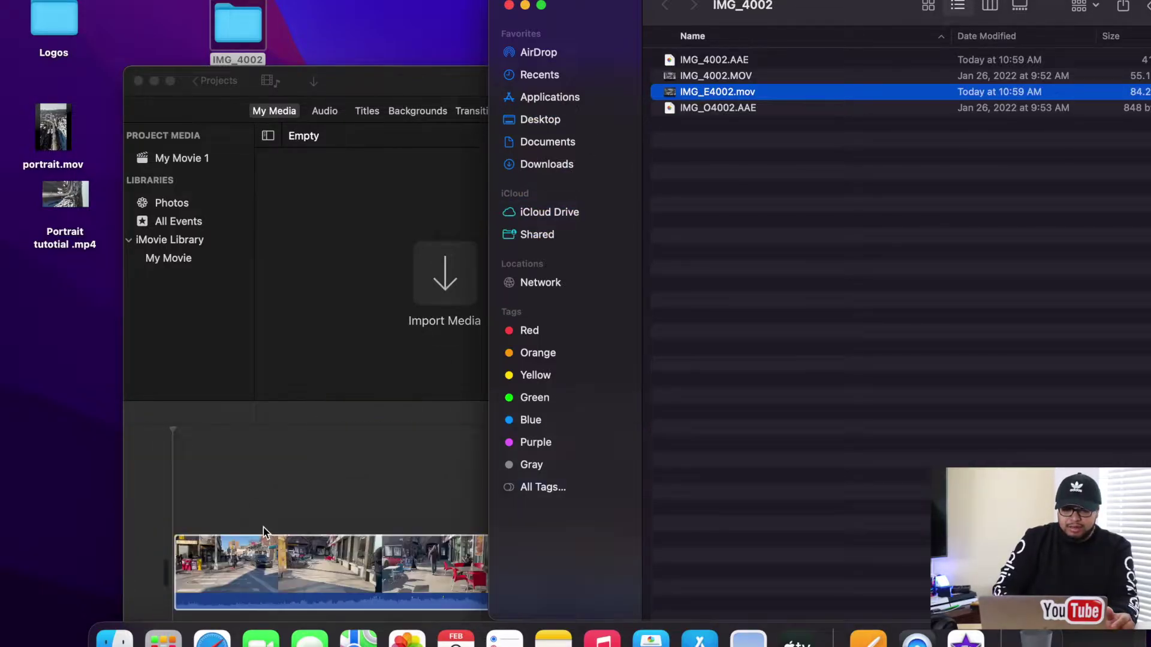
Step: Expand the iMovie window to full screen, preview the clip, and trim its beginning to leave about 33.3 seconds
click(525, 5)
drag(488, 78, 430, 10)
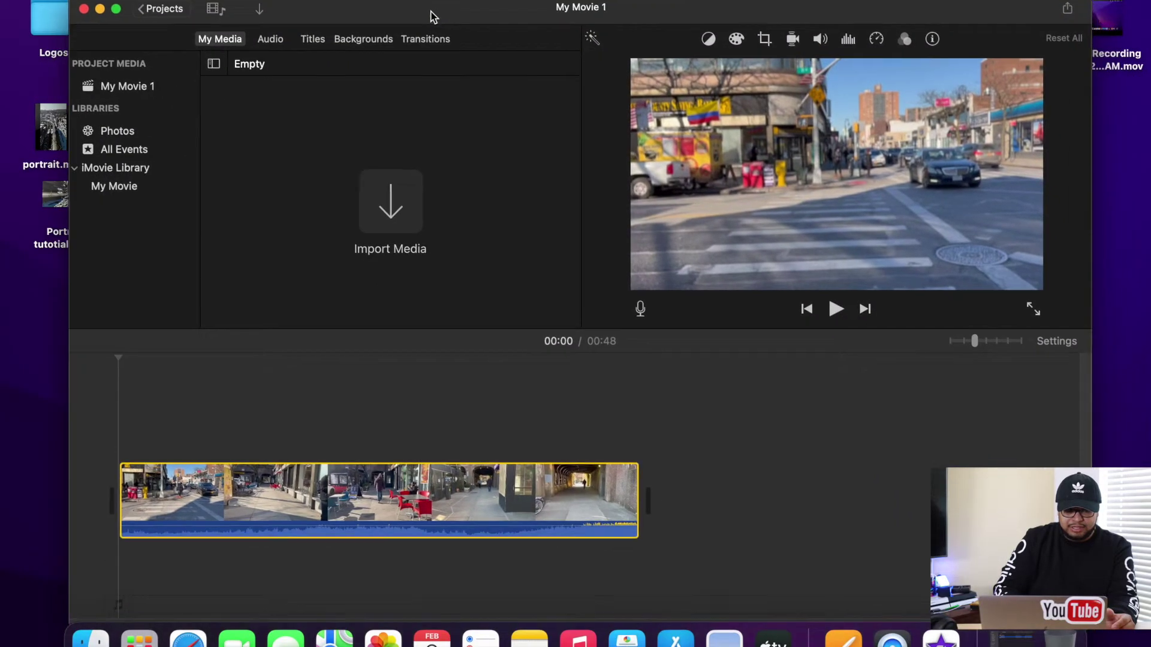
click(117, 9)
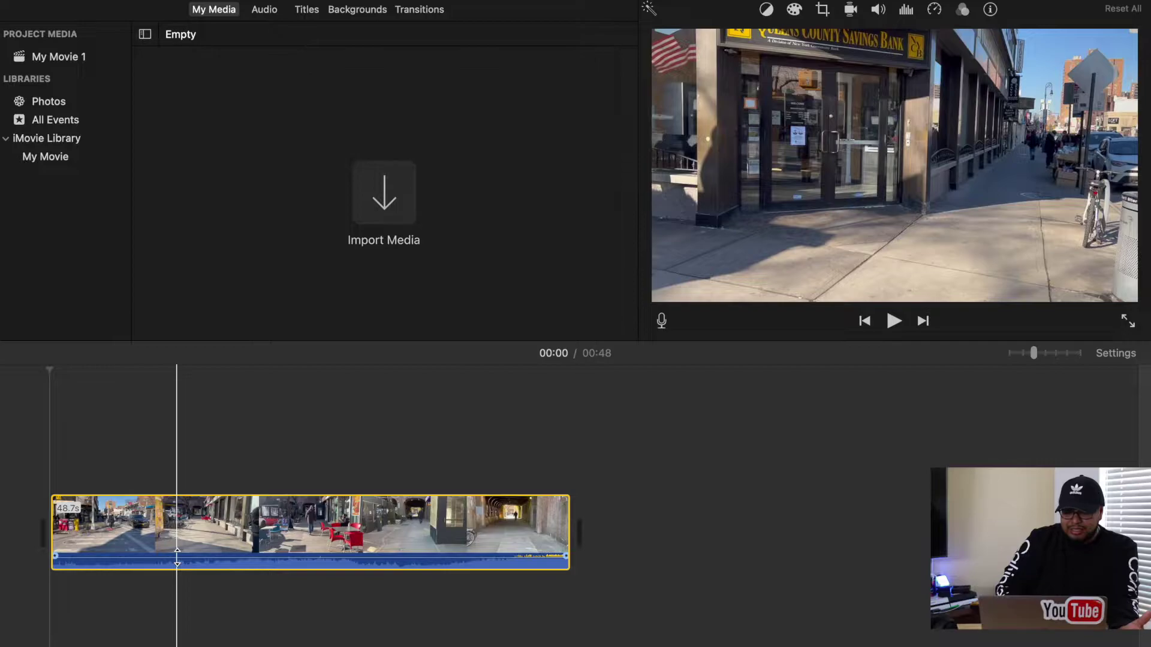
key(space)
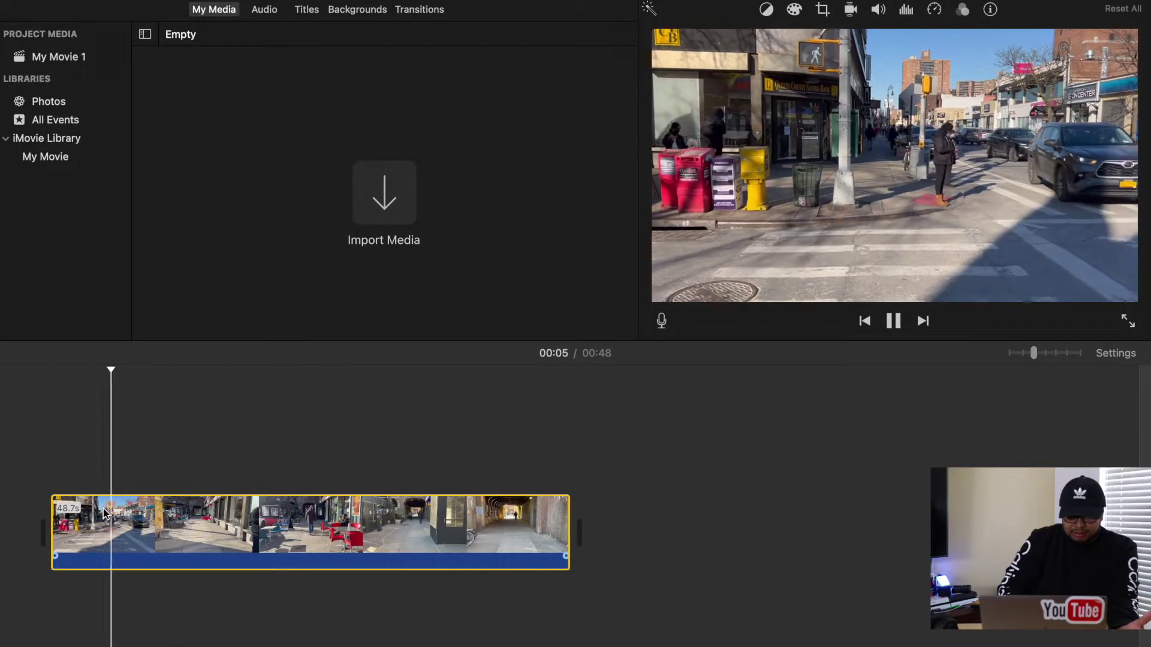
drag(73, 511, 216, 535)
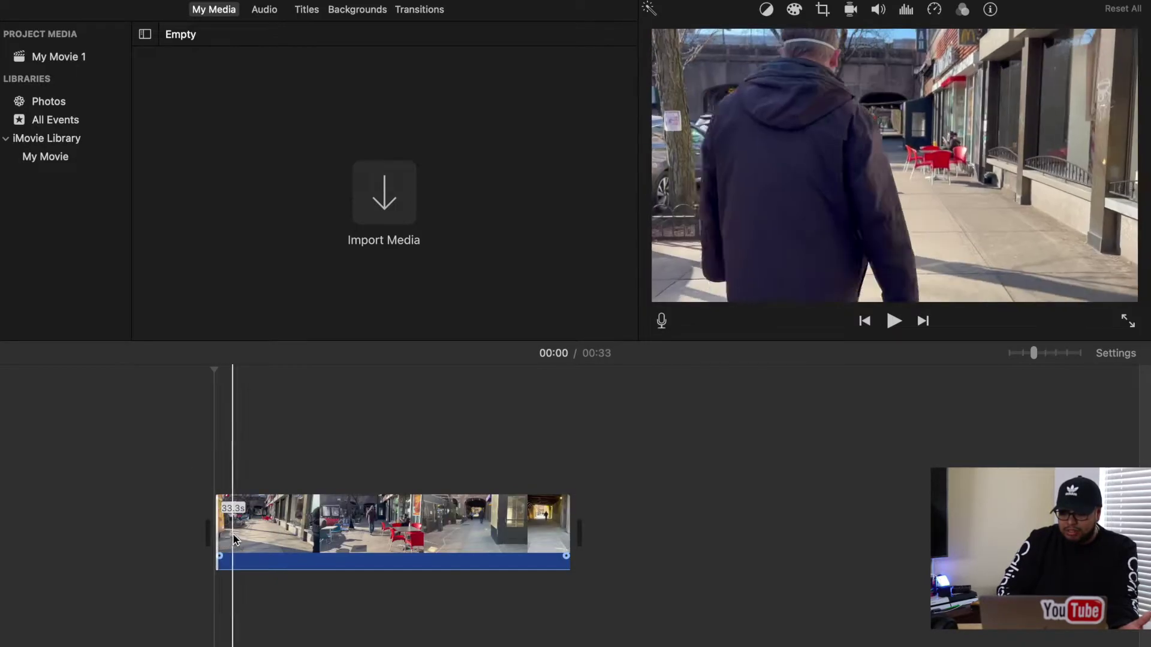
Step: Play the trimmed clip in the full-screen viewer, then return to the editor
key(space)
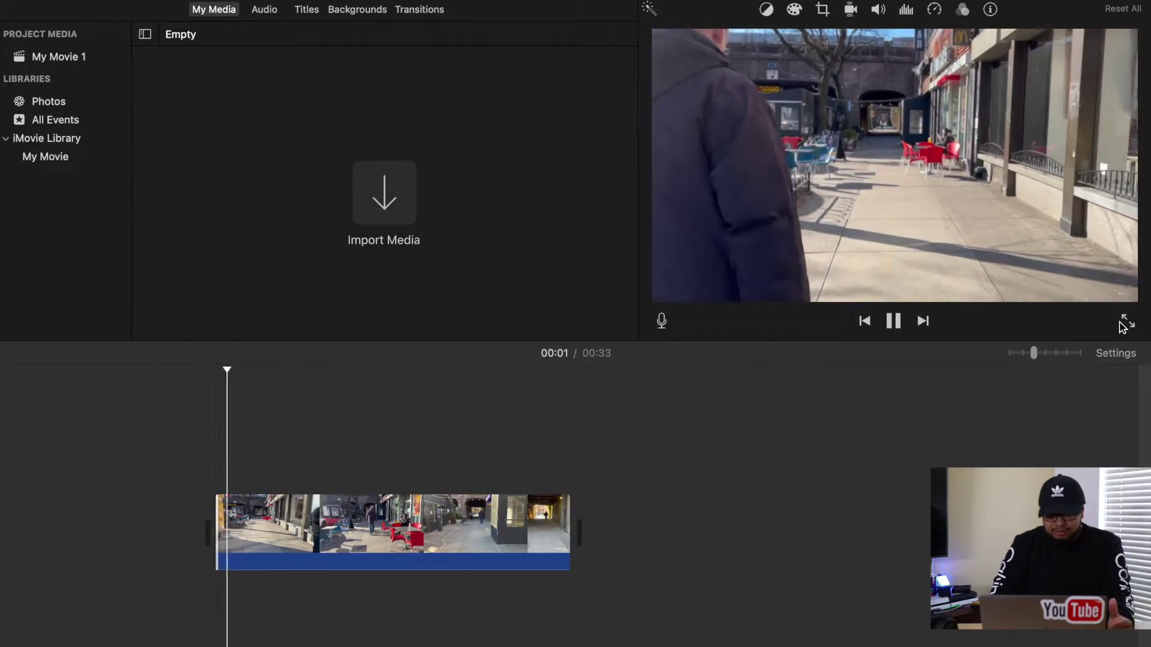
key(super+shift+f)
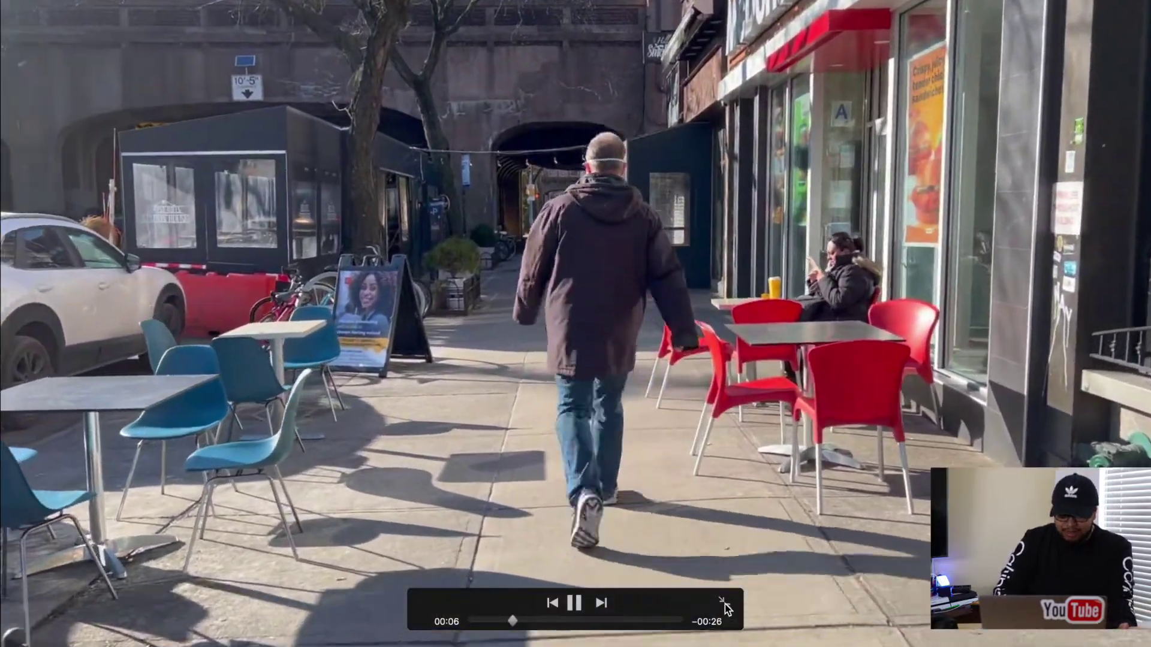
click(724, 602)
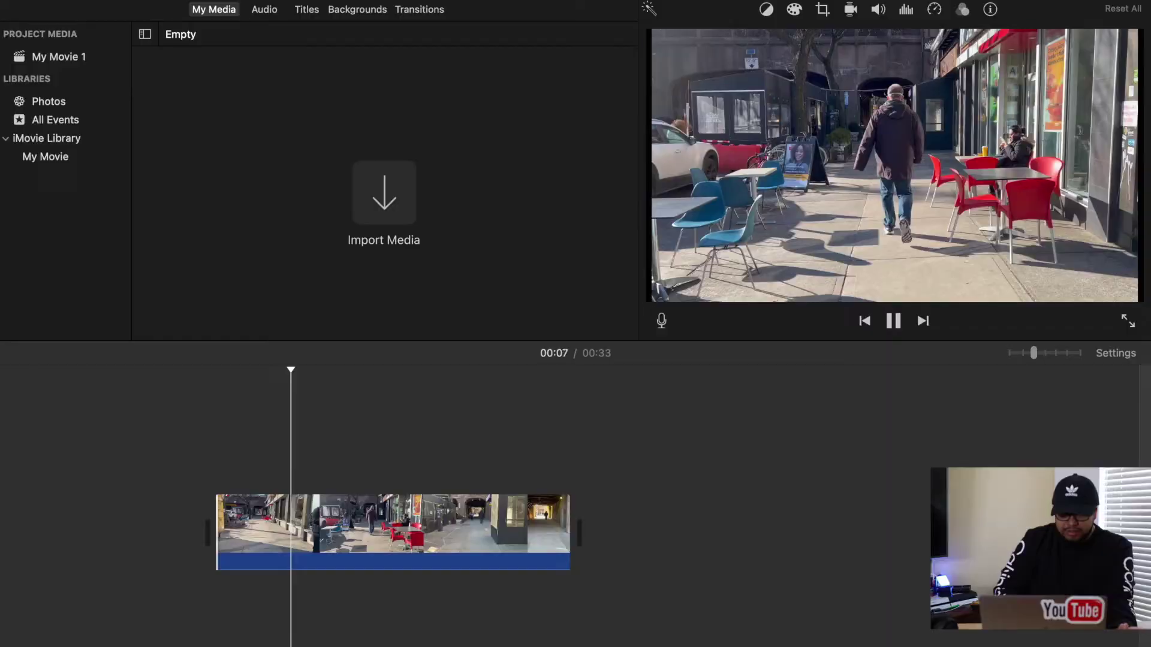
Step: Stop playback and trim the end of the clip to leave about 25.8 seconds
click(411, 510)
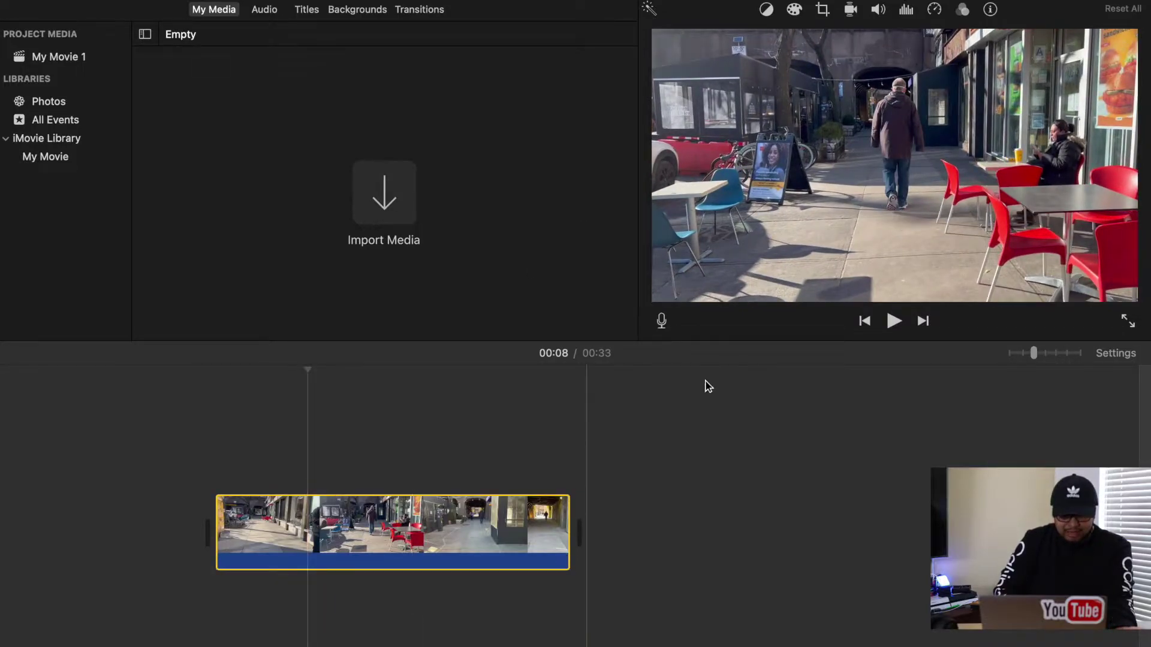
mouse_move(425, 524)
mouse_down()
mouse_move(258, 525)
mouse_move(419, 524)
mouse_up()
drag(562, 522, 489, 523)
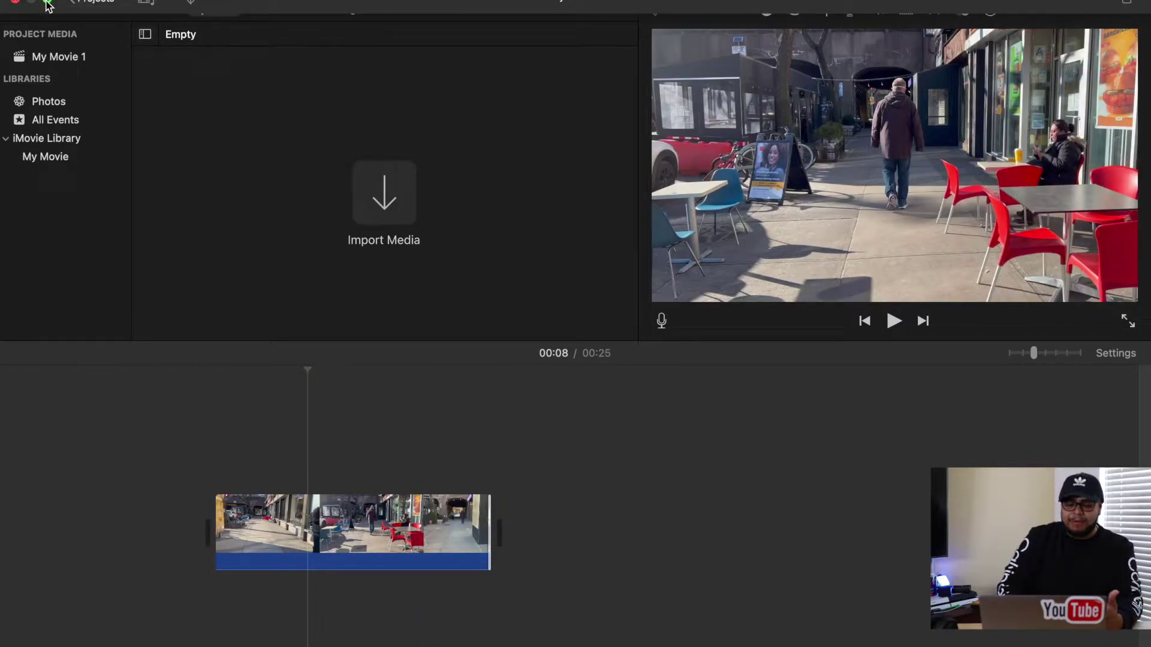
Step: Take iMovie out of full screen and add IMG_4002.MOV from the IMG_4002 folder after the first timeline clip
click(48, 3)
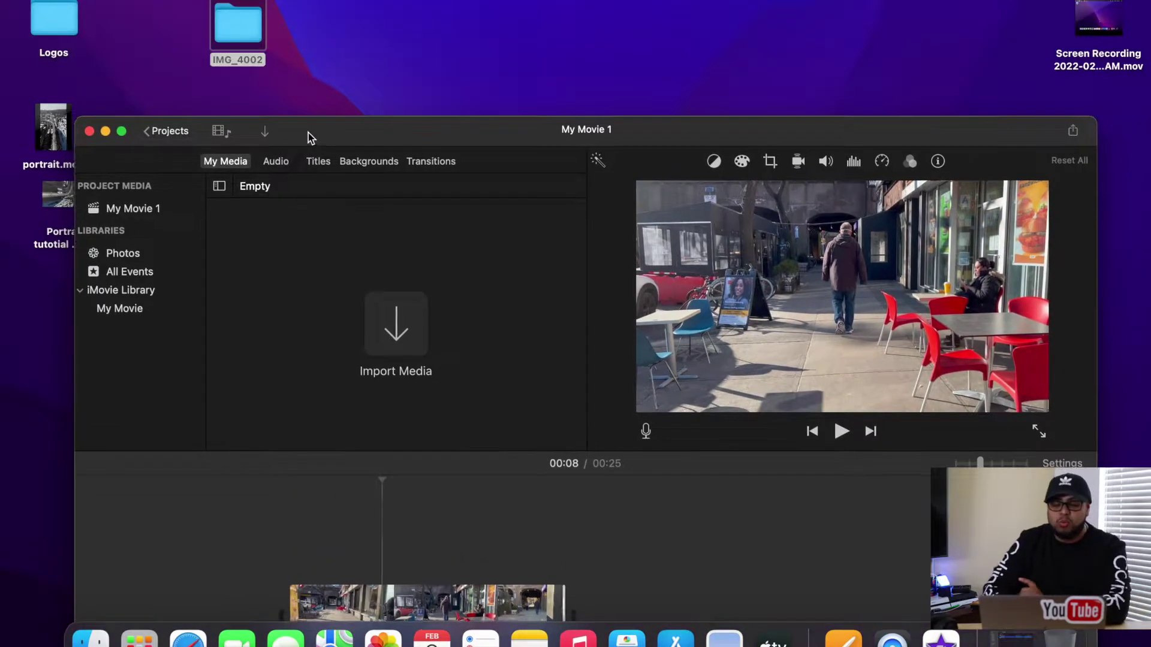
drag(310, 139, 287, 48)
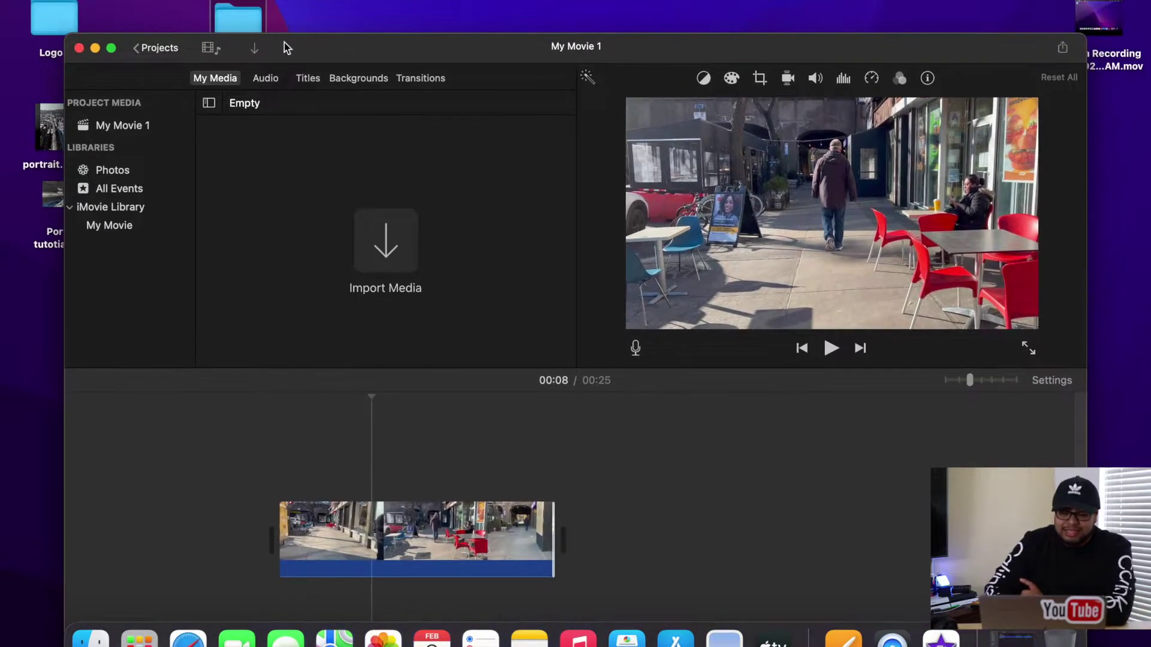
double_click(251, 23)
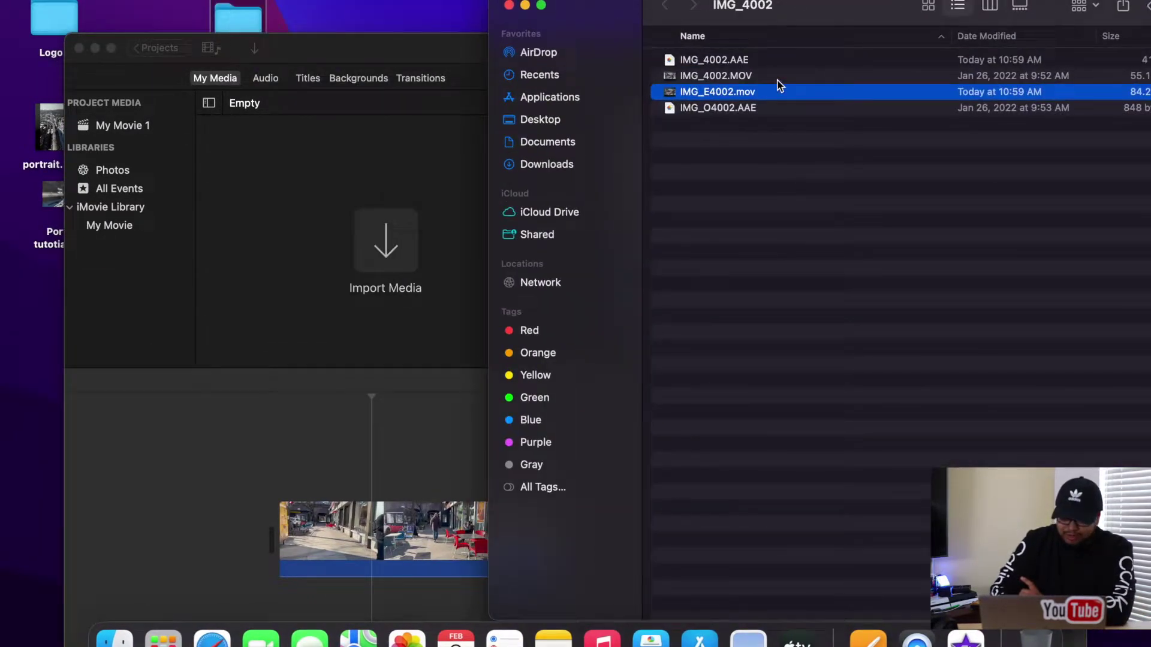
click(778, 77)
drag(465, 58, 416, 56)
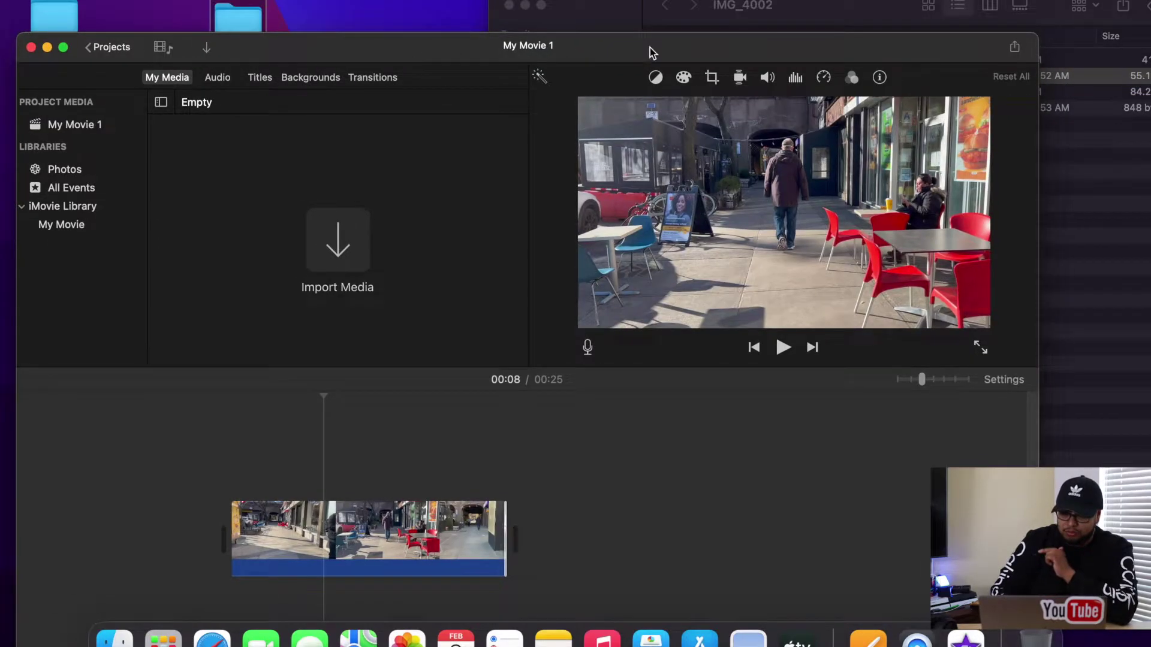
click(642, 9)
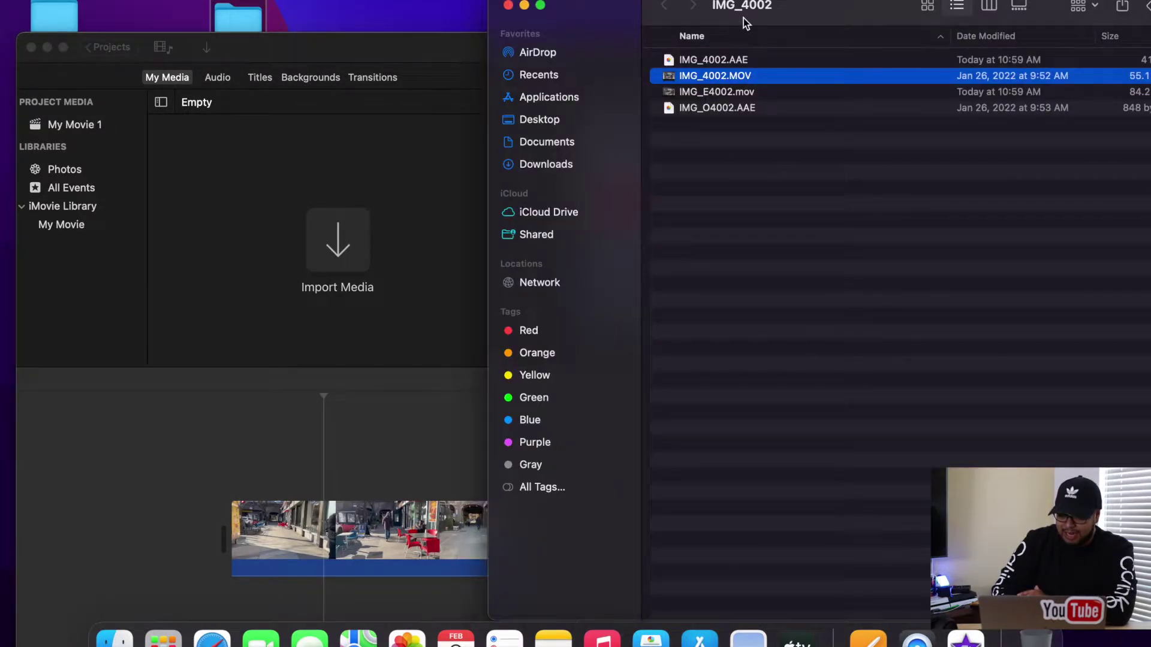
drag(743, 18, 977, 24)
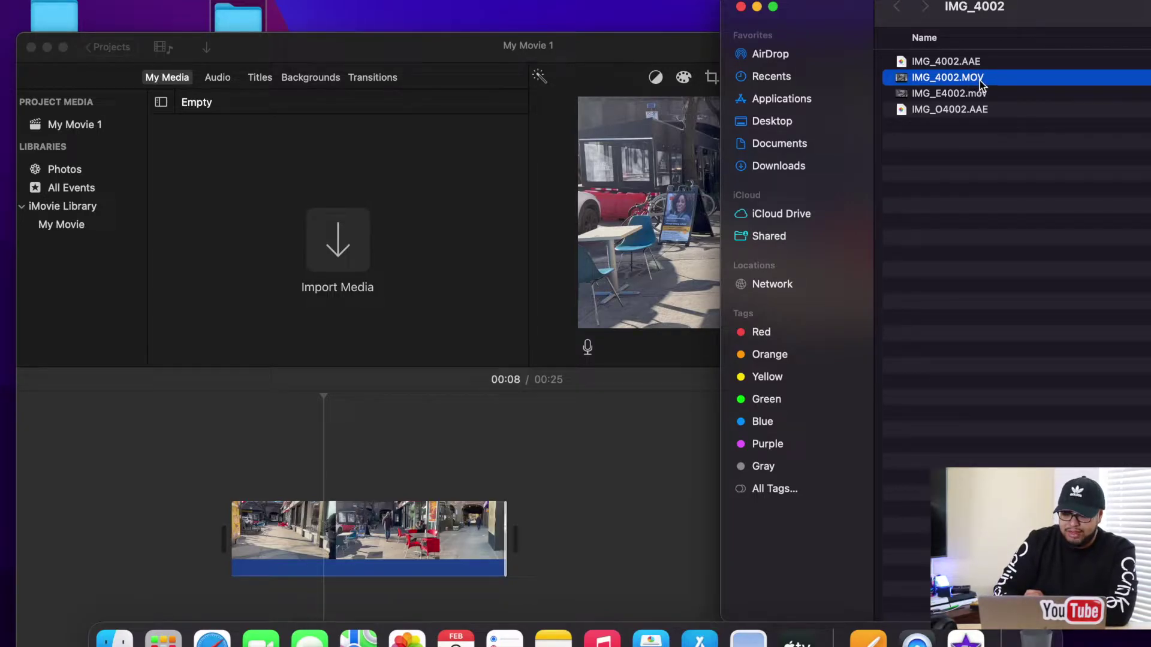
drag(926, 190, 582, 532)
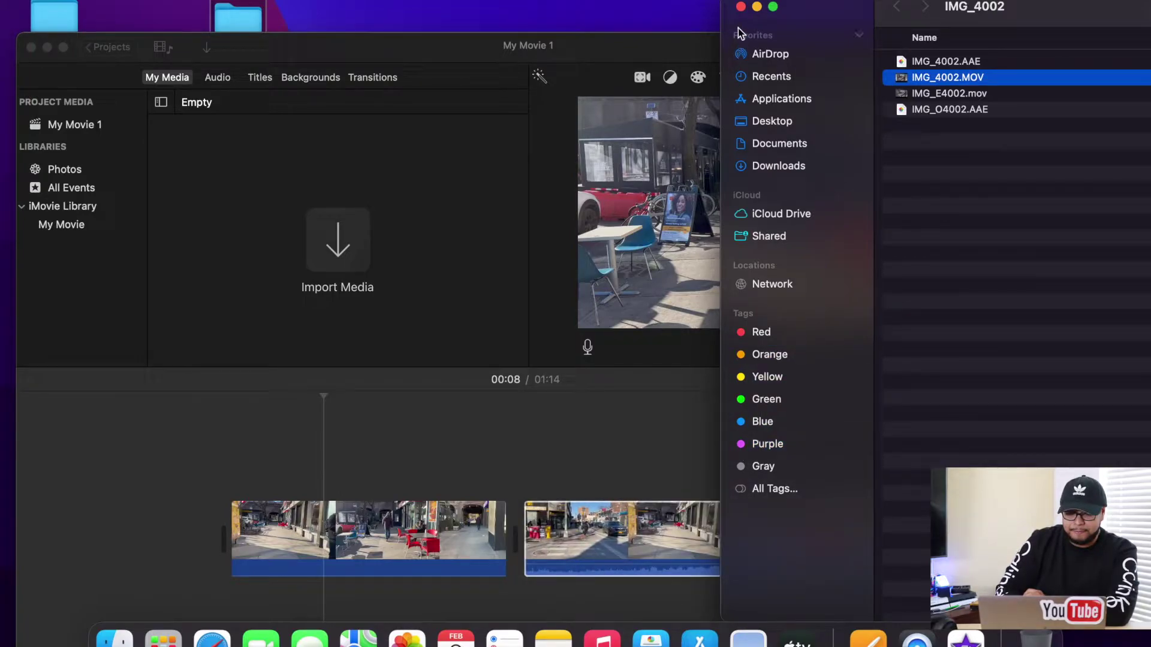
click(757, 6)
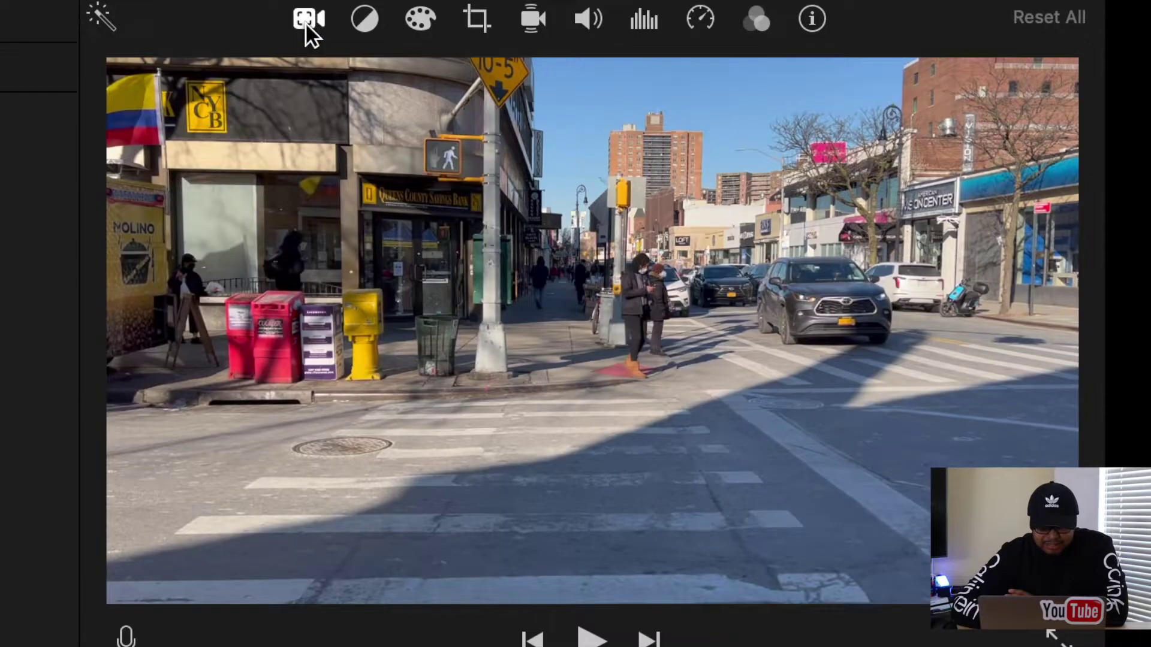
Step: Enable Depth of Field in the second clip's Cinematic settings and compare the adjustments available for each clip
click(305, 24)
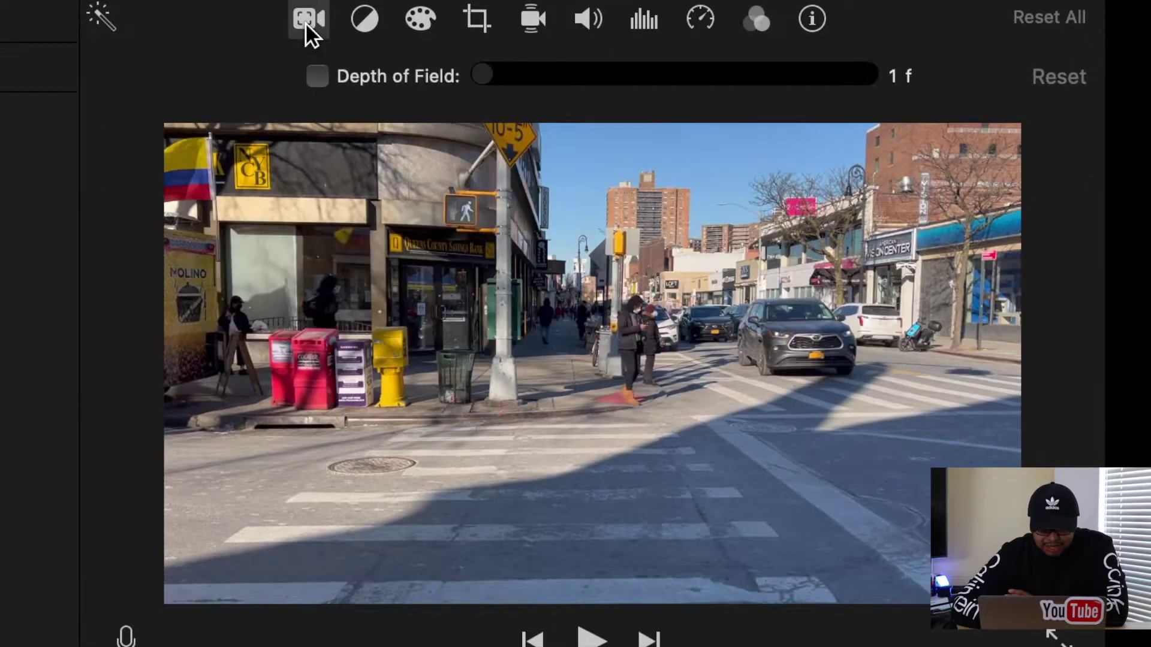
click(319, 71)
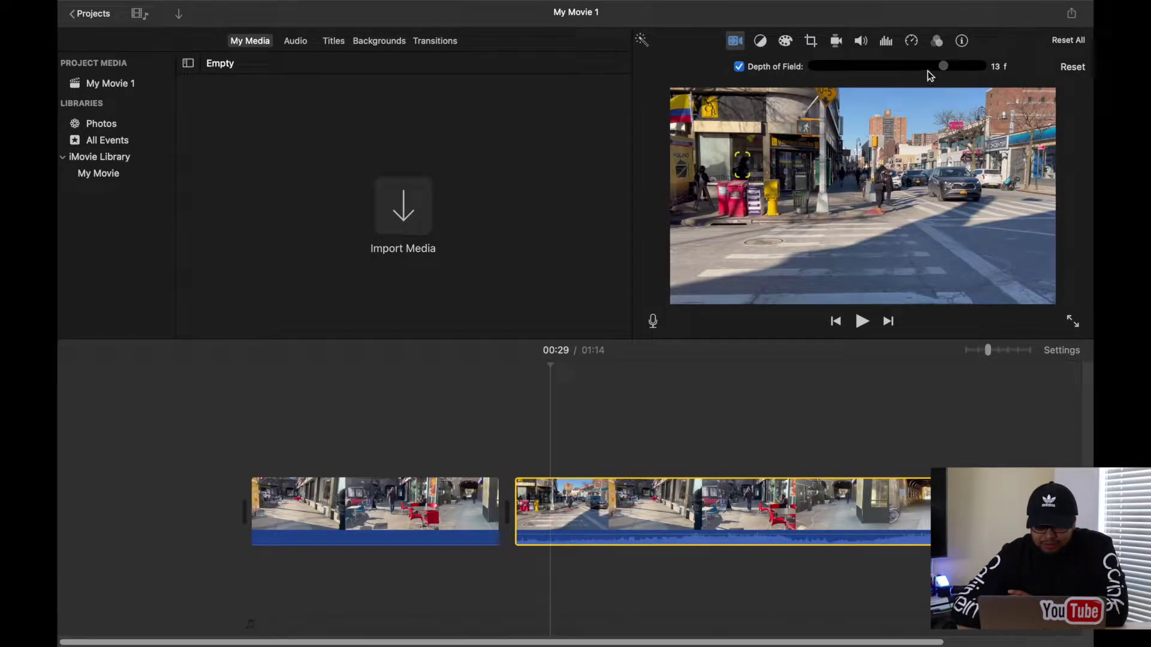
click(358, 496)
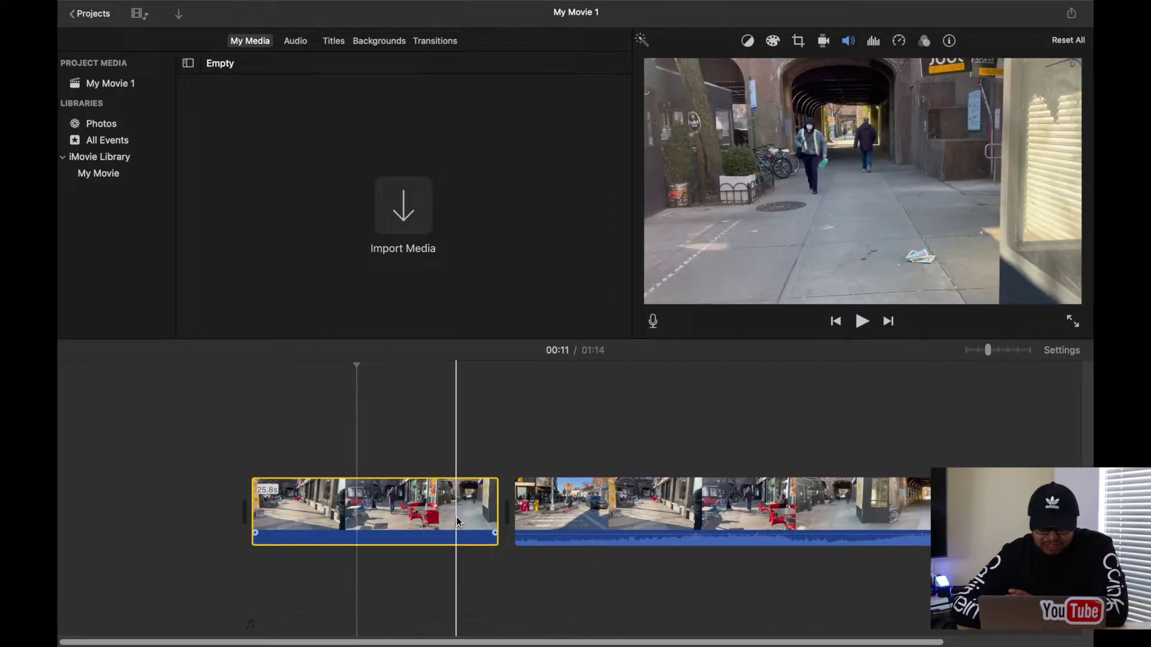
click(573, 508)
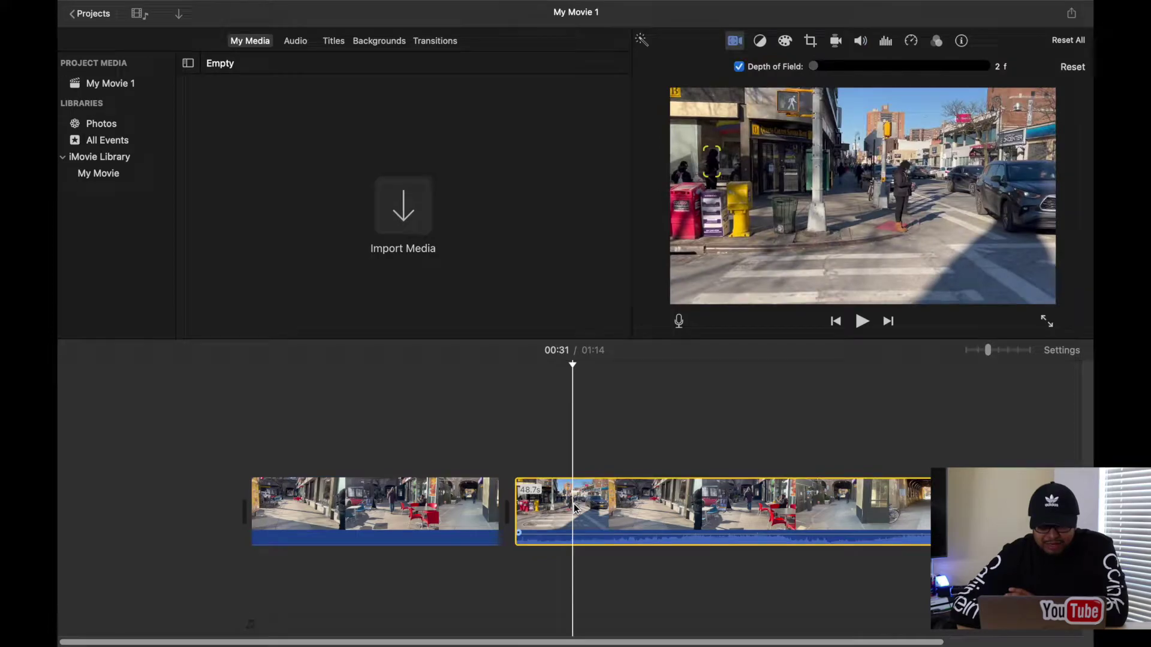
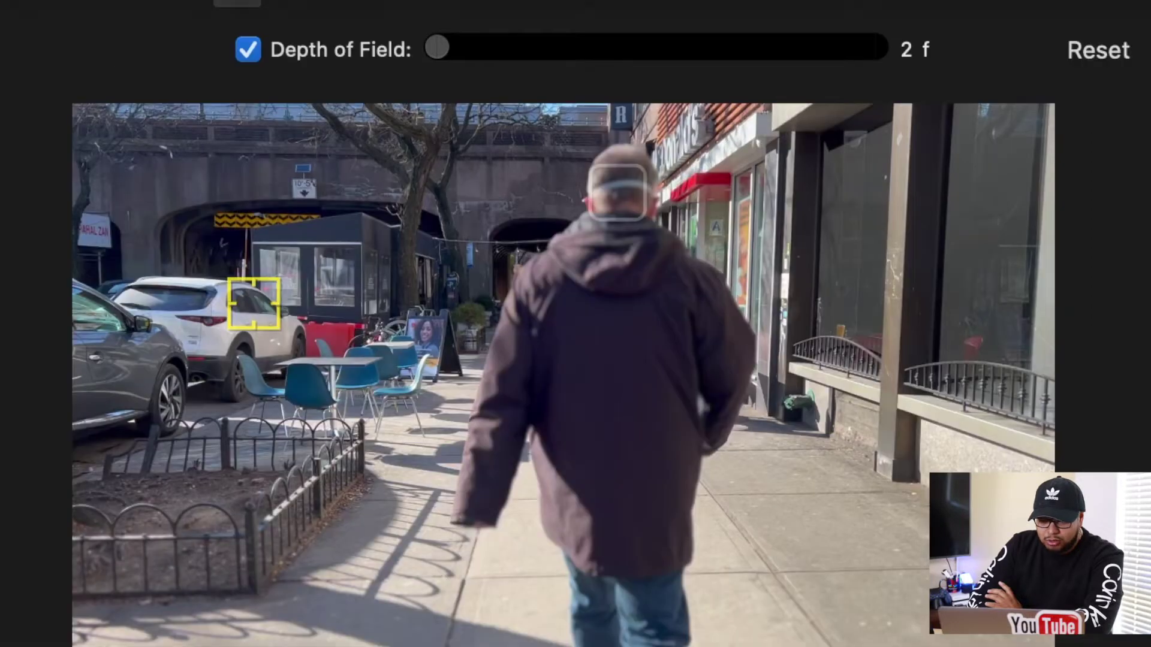
Step: Switch Depth of Field off and back on to compare the frame with and without the effect
click(248, 49)
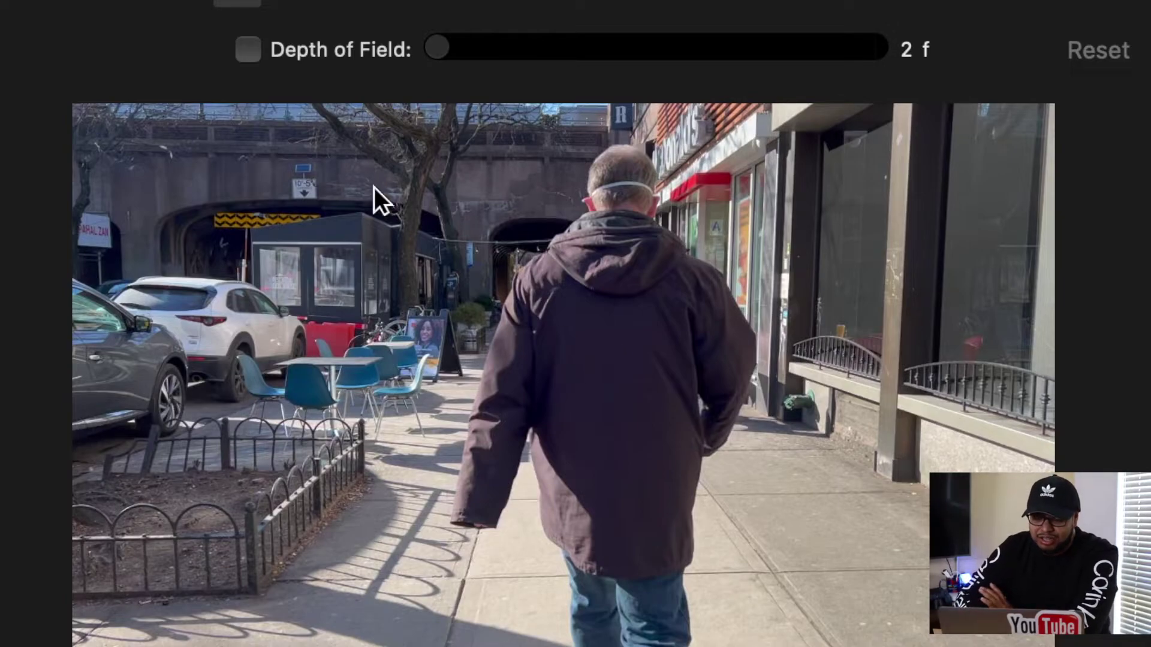
click(253, 49)
click(253, 50)
click(253, 50)
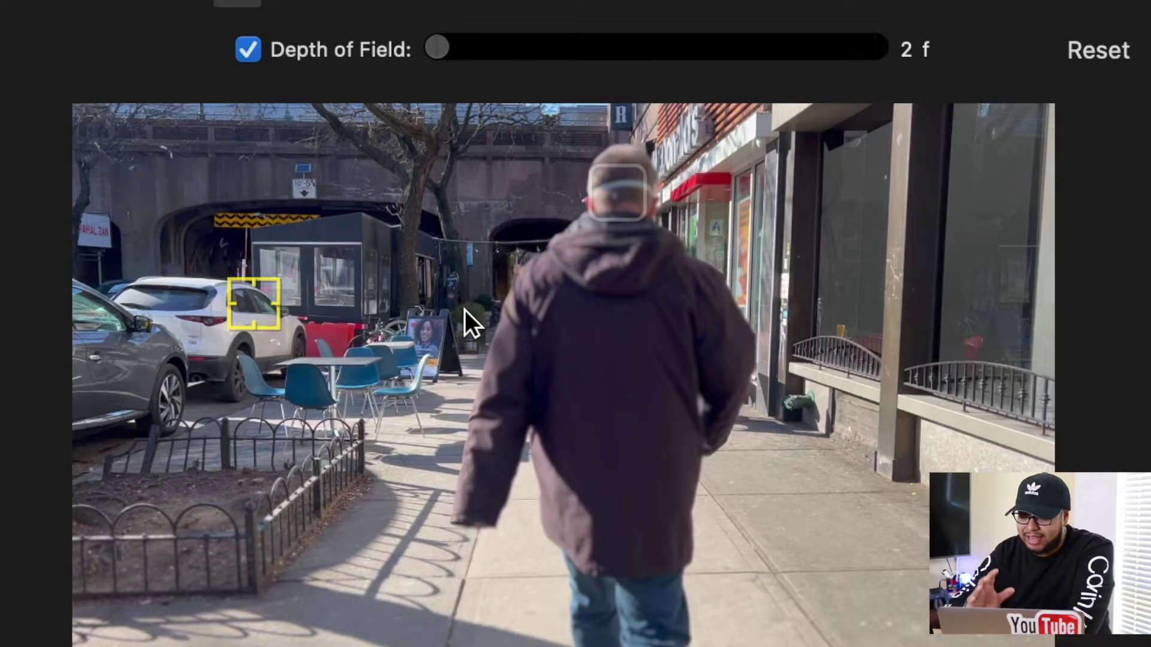
Step: Move the focus point between the walking man's head and the parked white car, finishing on the man's head
click(635, 201)
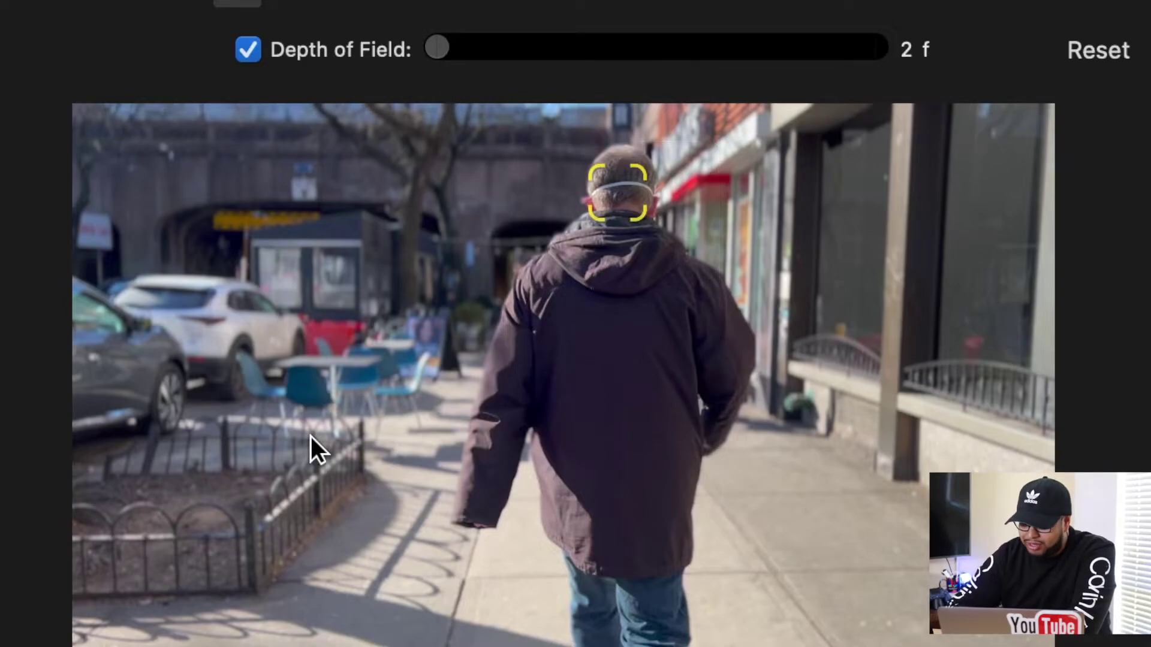
click(239, 322)
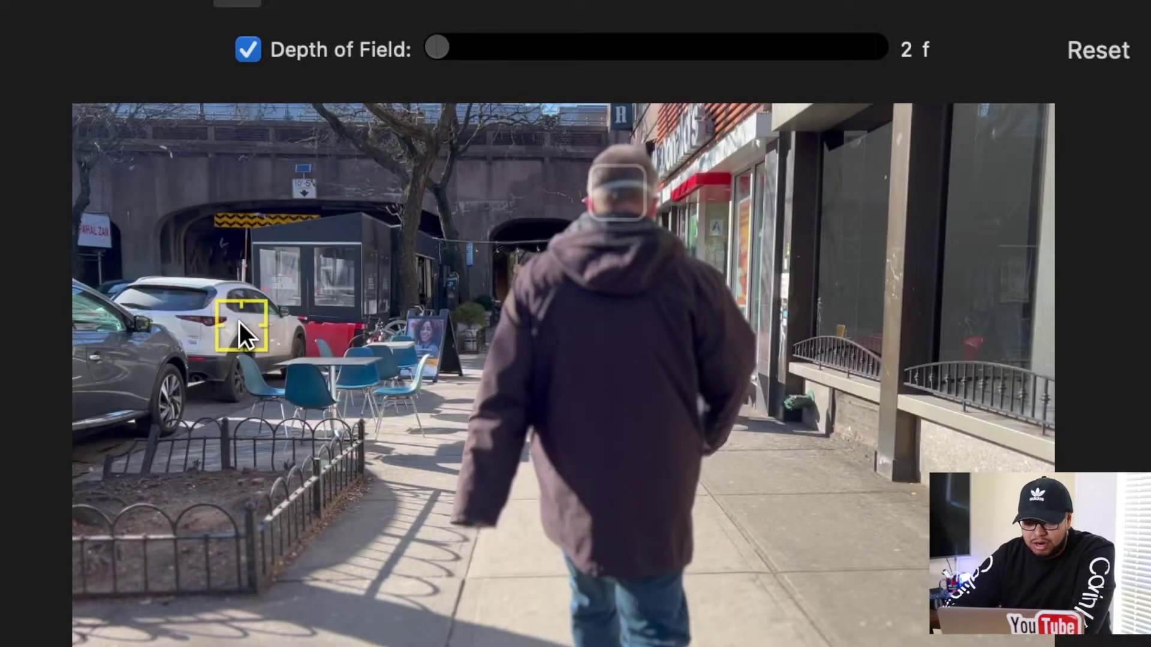
click(645, 187)
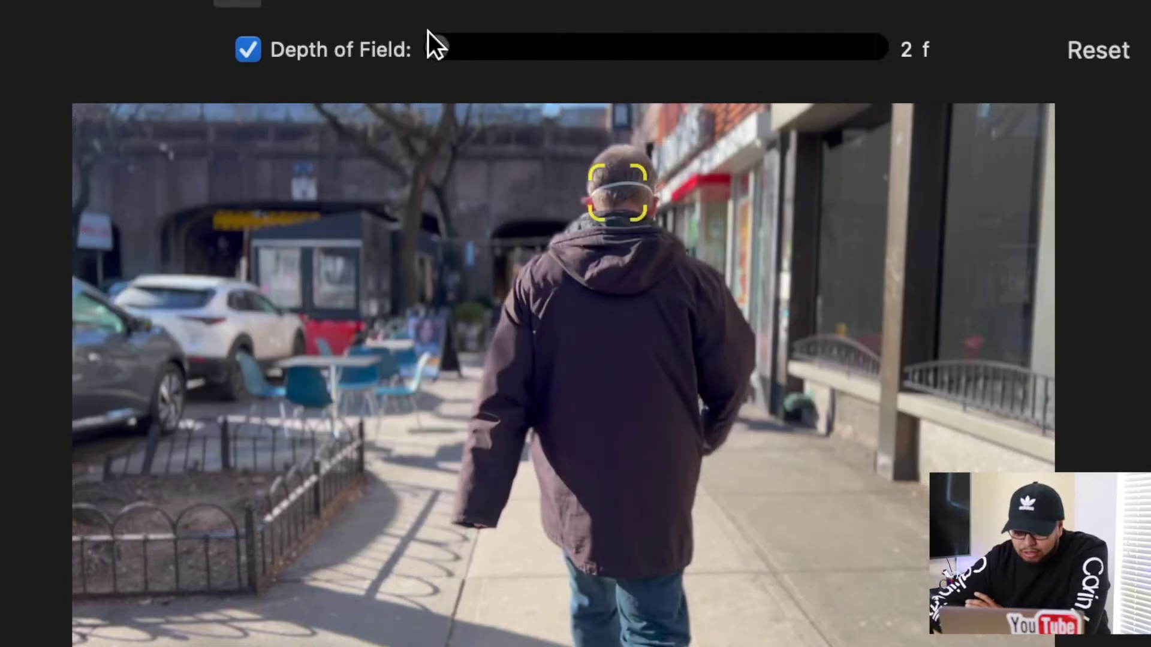
Step: Try Depth of Field at 16 f, and return it to 2 f
drag(436, 58, 877, 75)
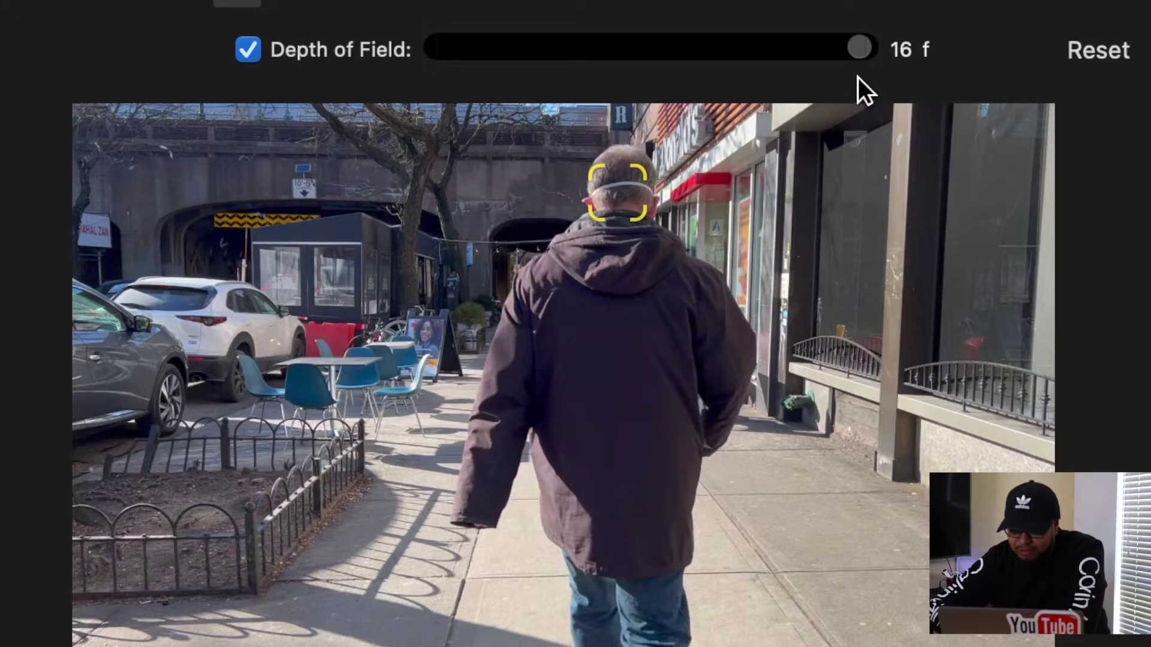
drag(863, 49, 431, 90)
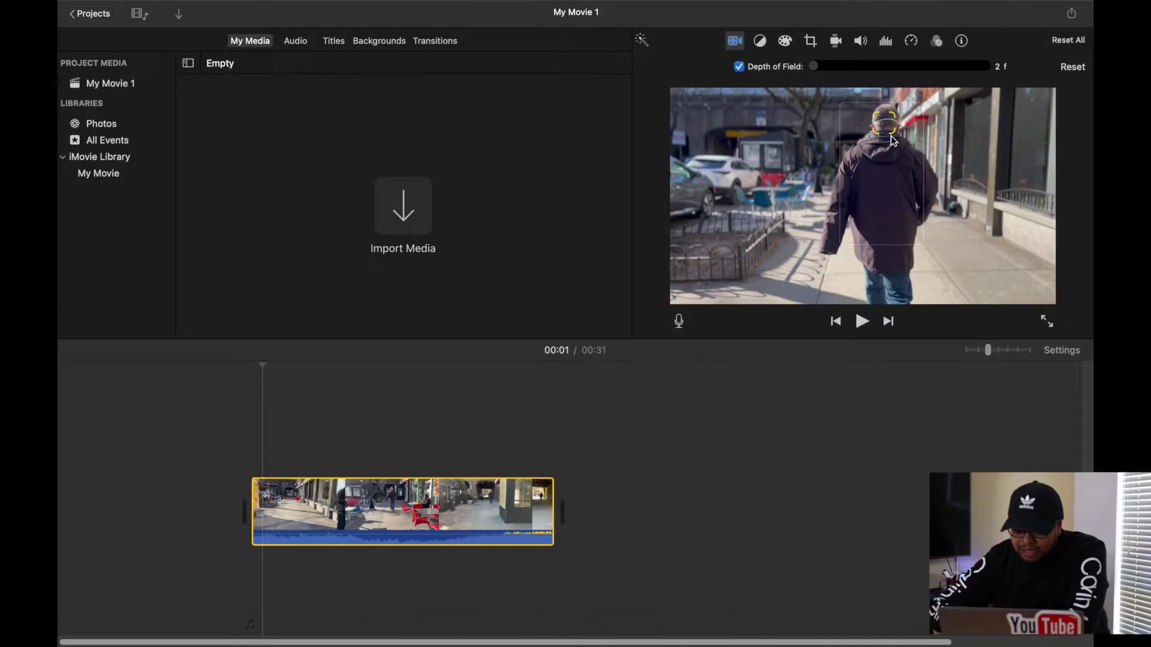
Step: Set the focus on the man's head, return the playhead to the clip's start and open the full-screen viewer
click(890, 134)
click(244, 437)
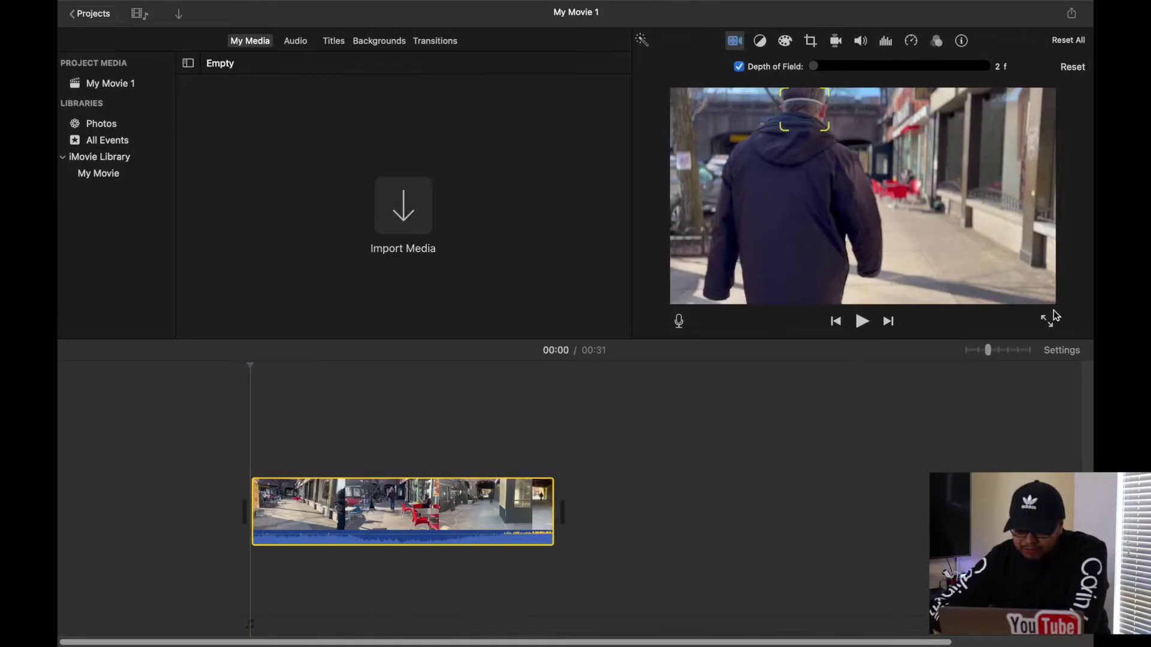
click(1049, 319)
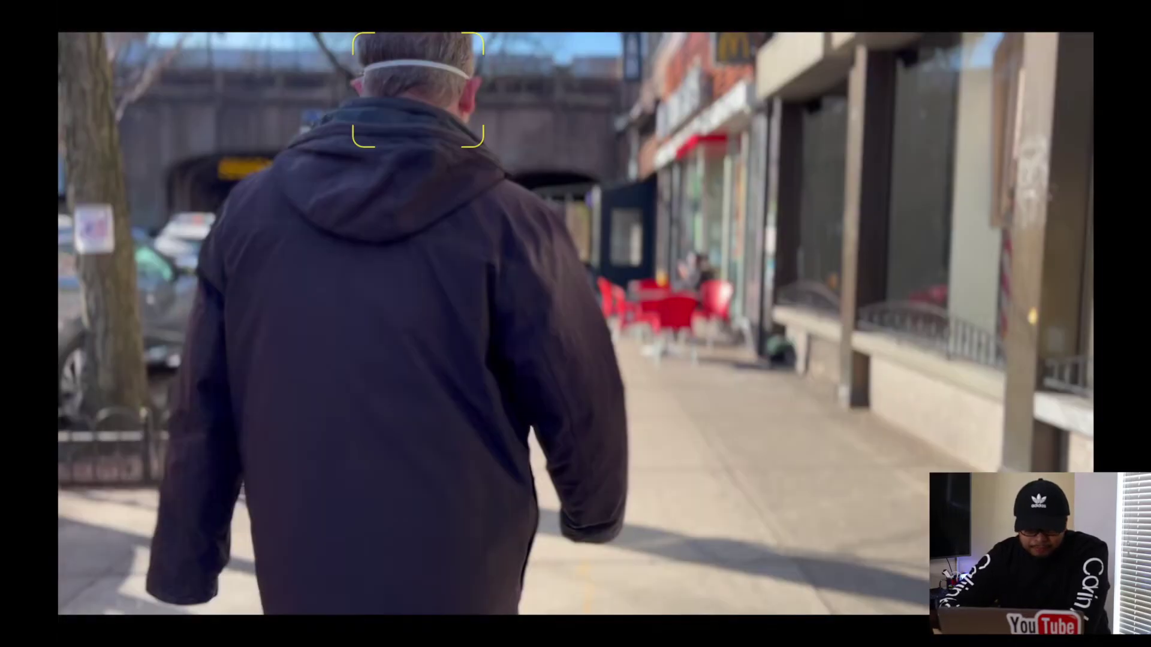